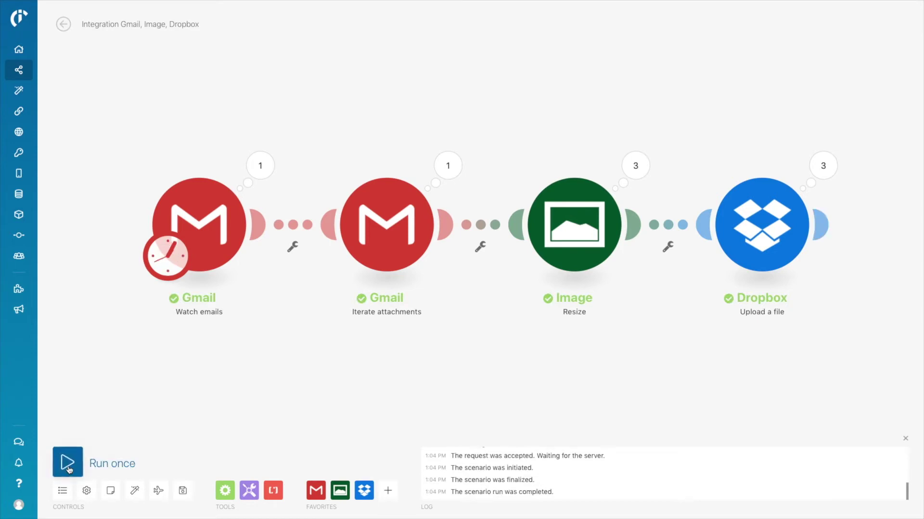
Open the Image resize module's operation details after the completed run
click(634, 172)
click(696, 157)
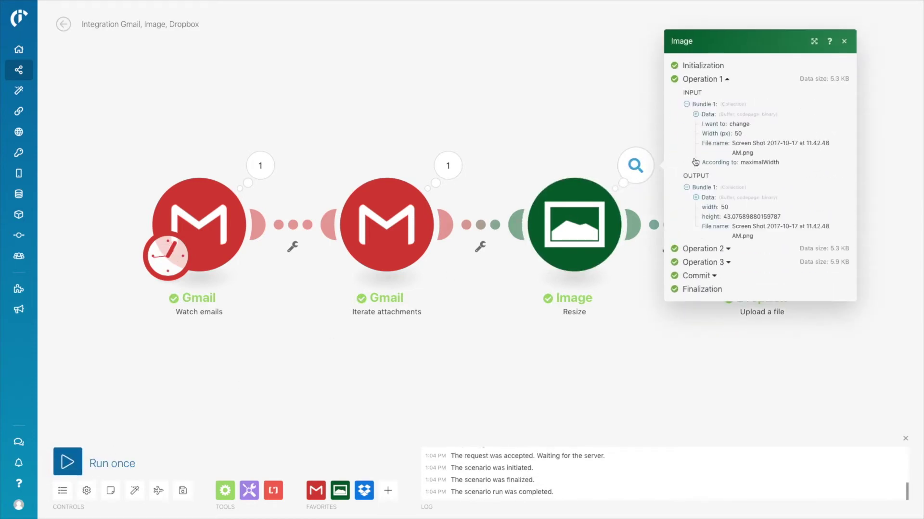
click(703, 248)
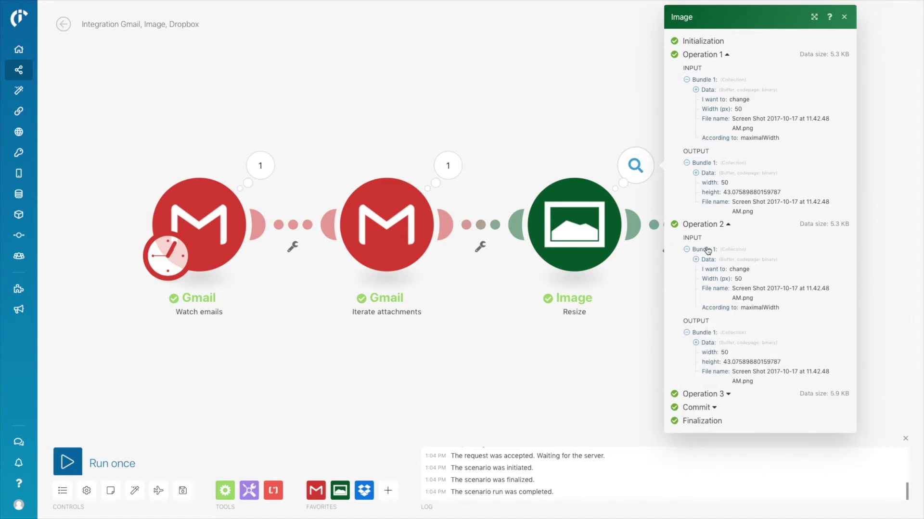
click(709, 394)
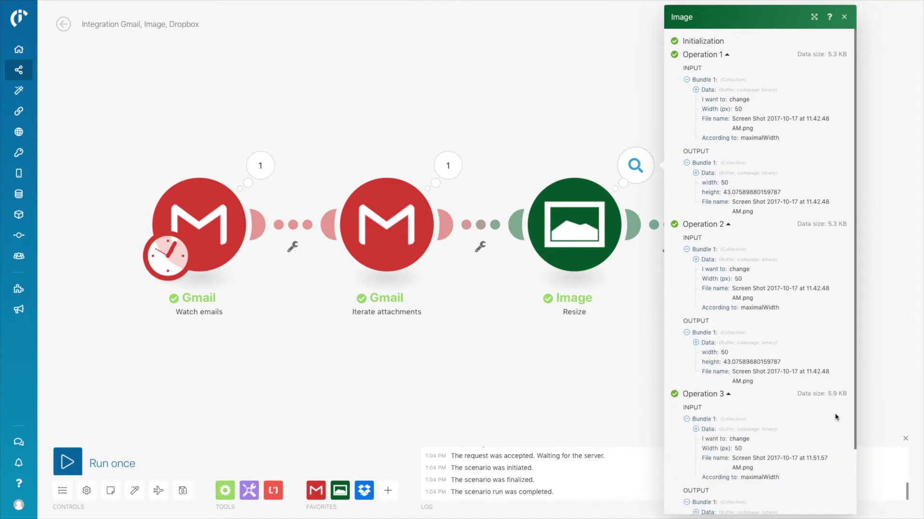
key(Escape)
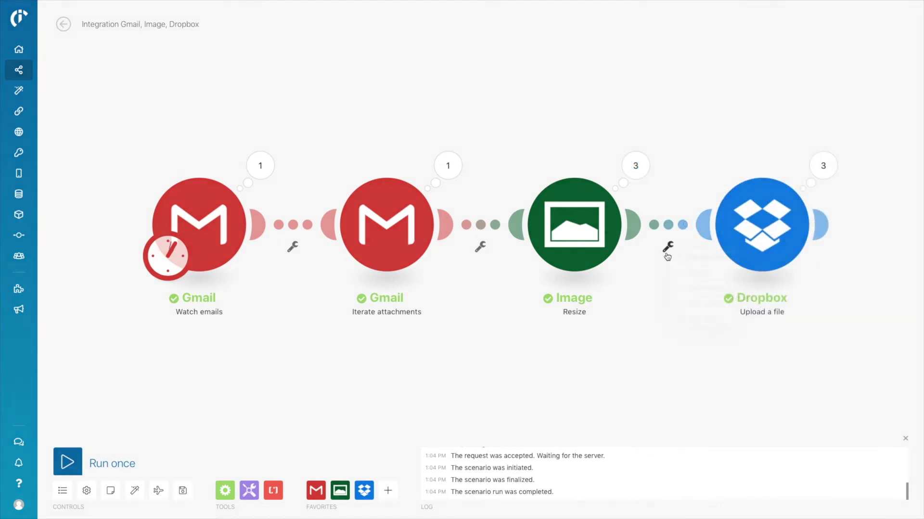
Insert an Archive 'Create an archive' module on the Image–Dropbox link
click(668, 252)
click(689, 303)
text(a)
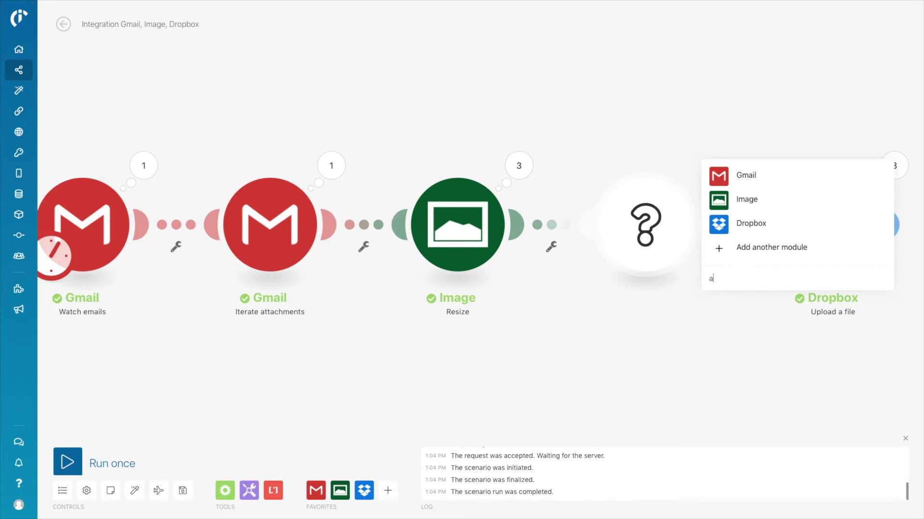
click(728, 278)
text(archive)
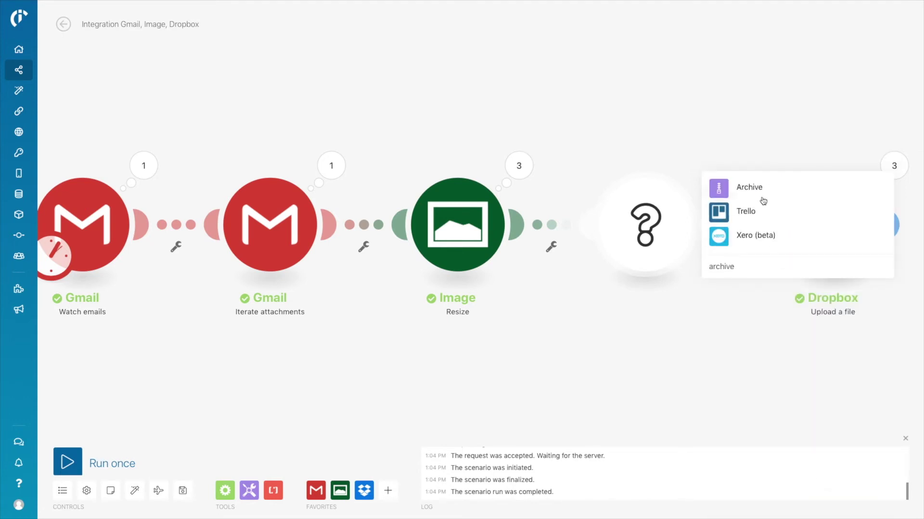
click(757, 189)
click(759, 238)
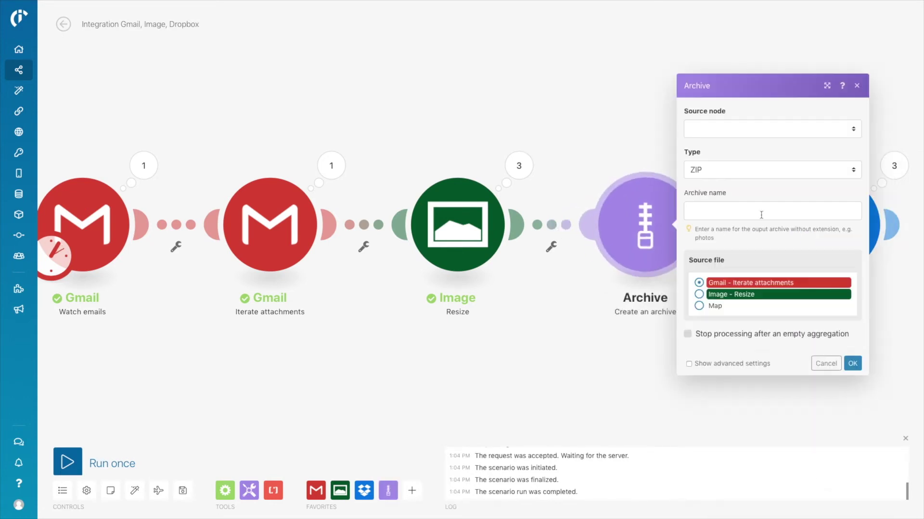
Set the Archive module's source node to Gmail - Iterate attachments
click(851, 129)
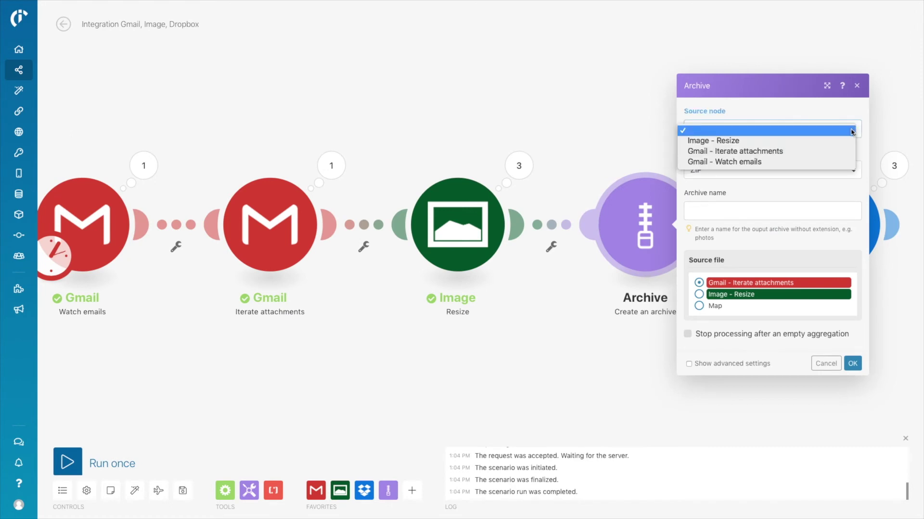
click(734, 150)
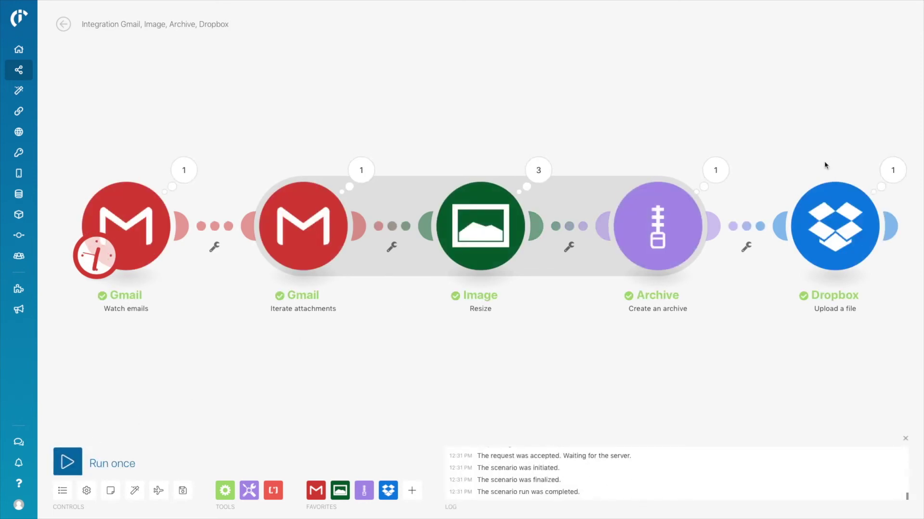
Open the Dropbox module's run details showing attachments.zip uploaded
click(894, 169)
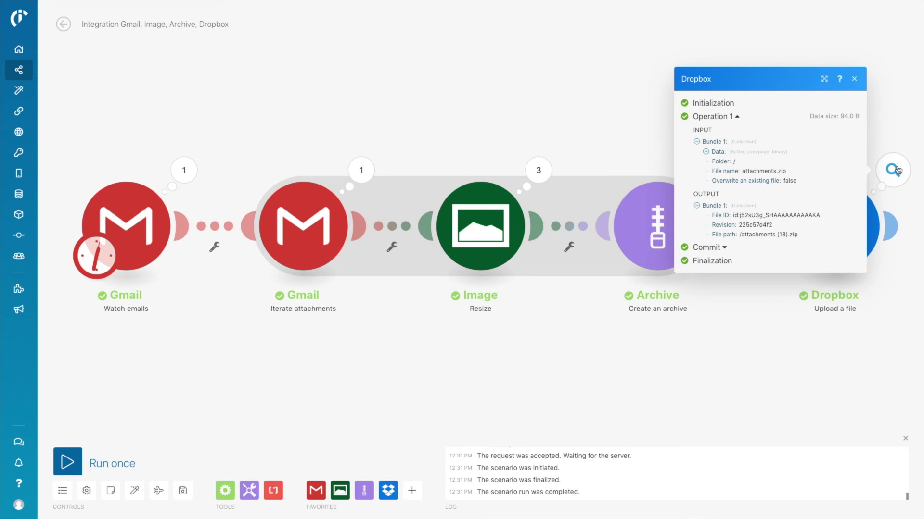
Close the Dropbox run details inspector
click(898, 312)
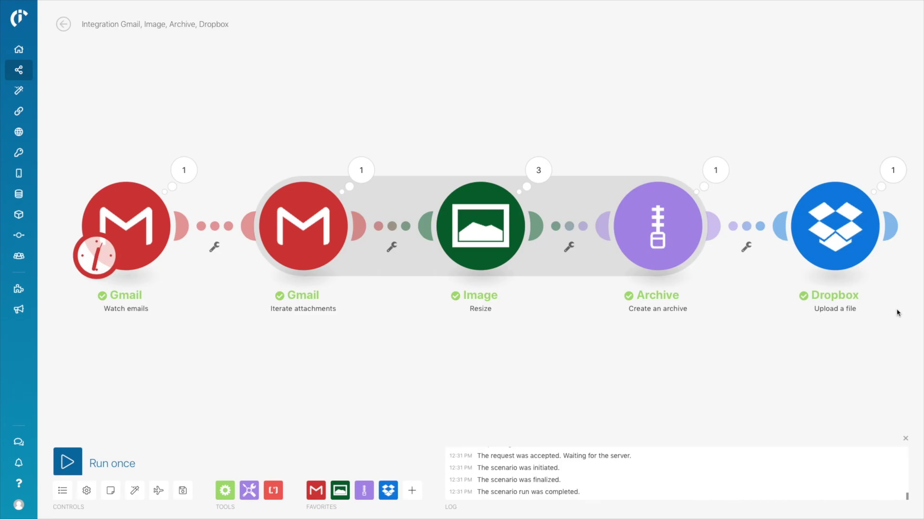